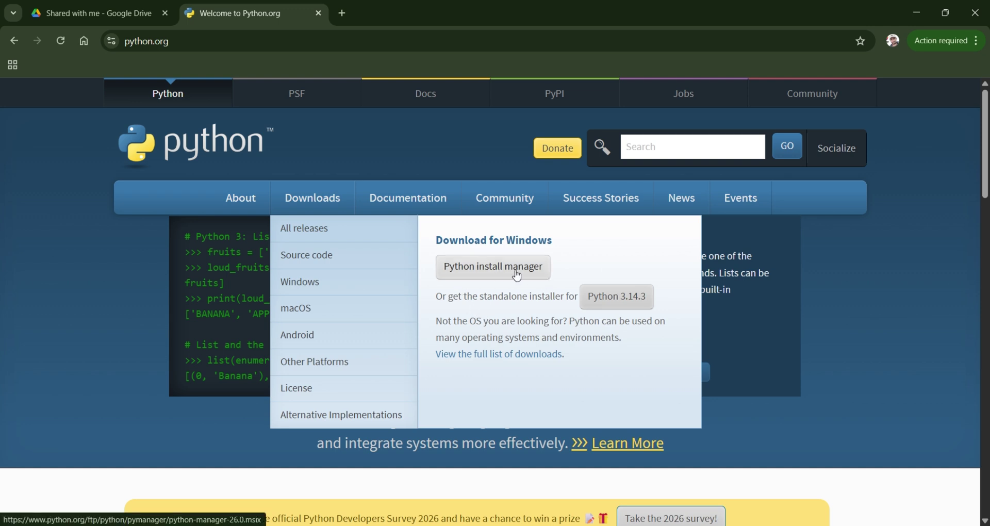
Step: Download the standalone Python 3.14.3 installer for Windows and run the python-3.14.3-amd64 file
click(602, 302)
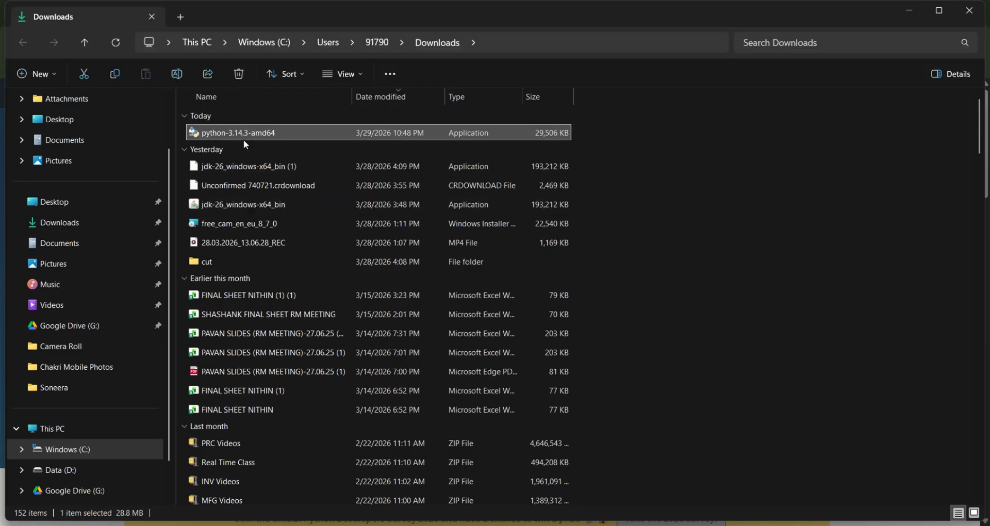
double_click(270, 130)
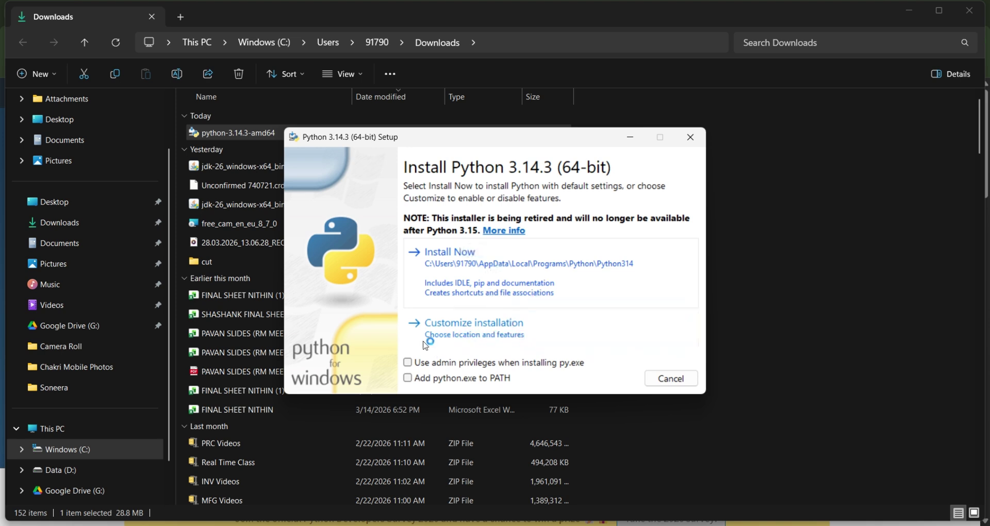
Step: Enable admin privileges for py.exe and adding python.exe to PATH, and continue a customized installation with all optional features
click(408, 362)
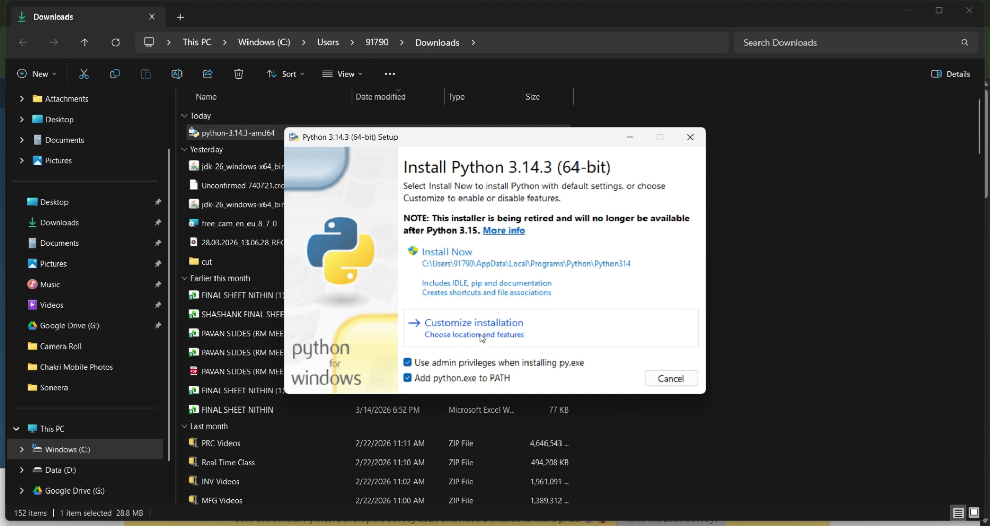
click(482, 339)
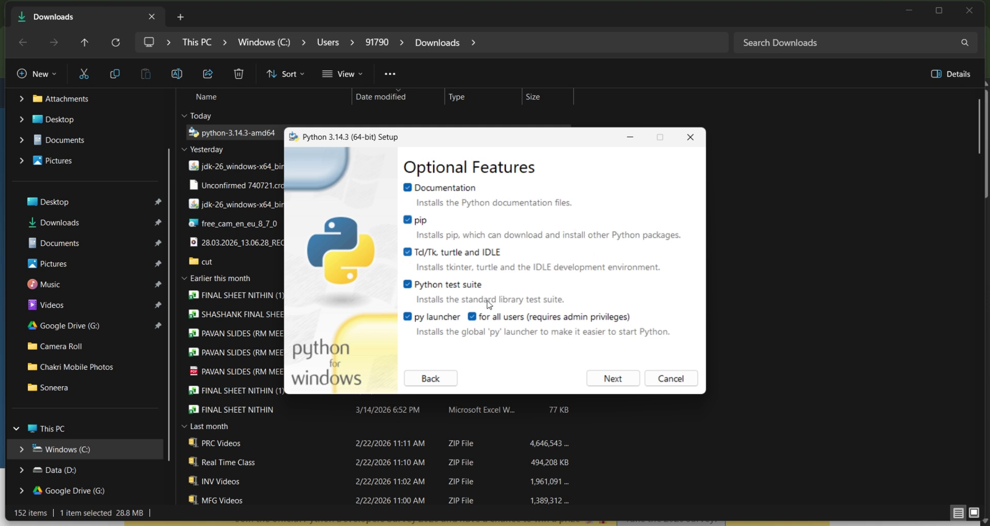
click(610, 379)
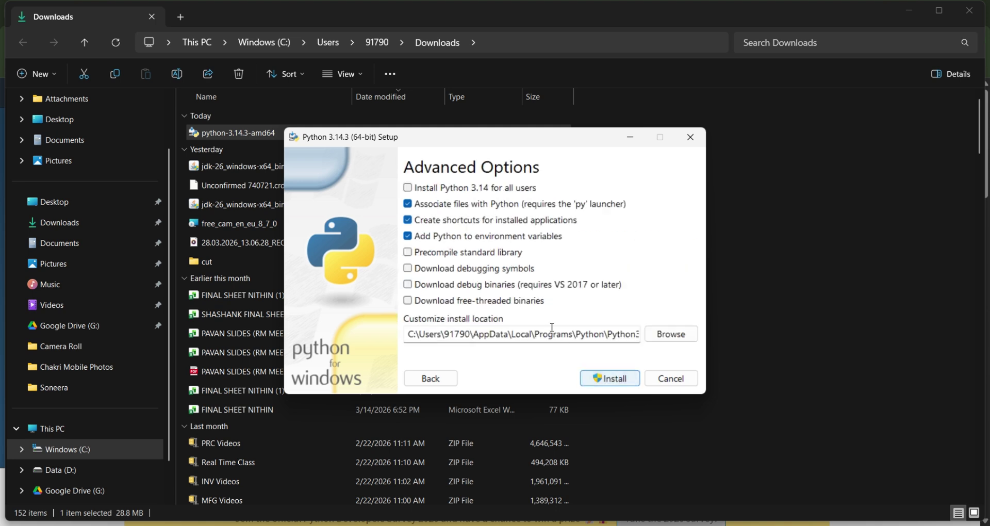
Step: Enable installing Python 3.14 for all users, keeping C:\Program Files\Python314 as the install location
click(410, 190)
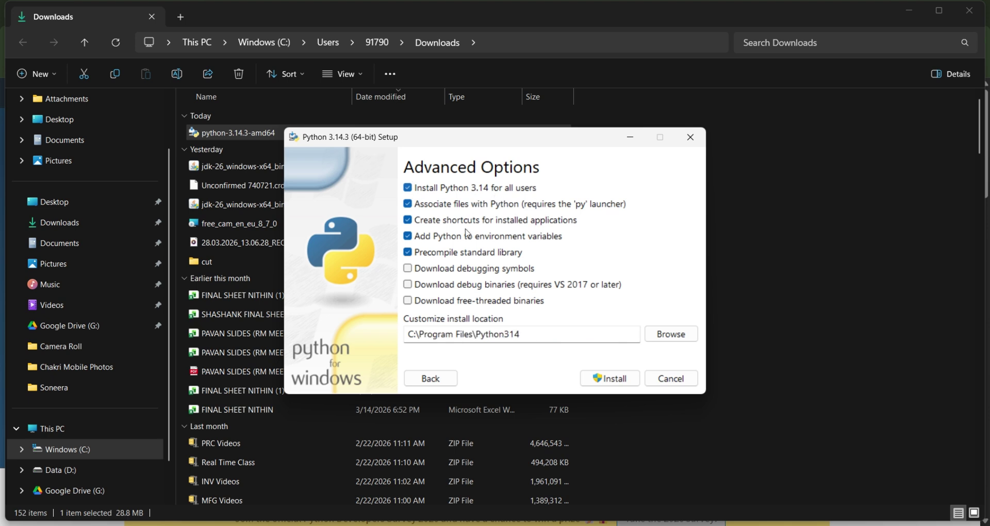
click(519, 334)
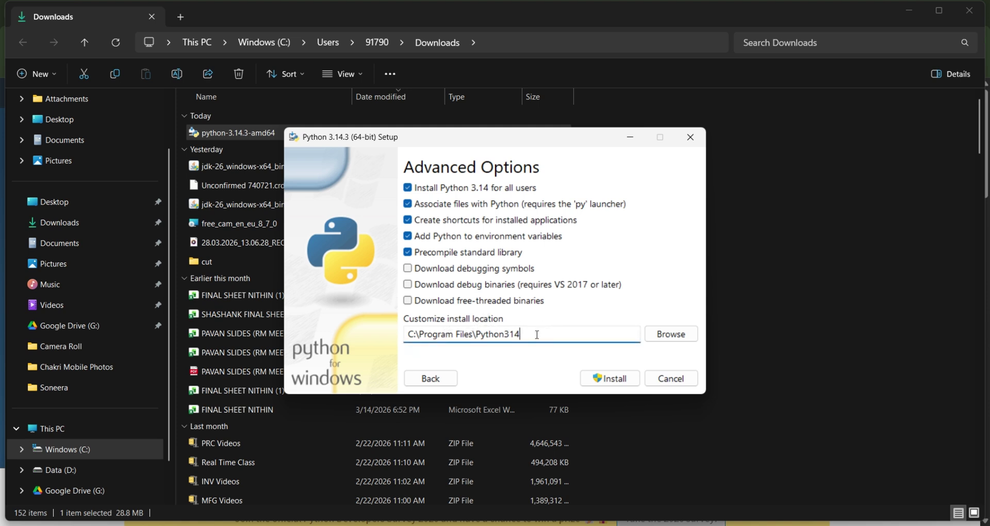
drag(530, 335, 365, 340)
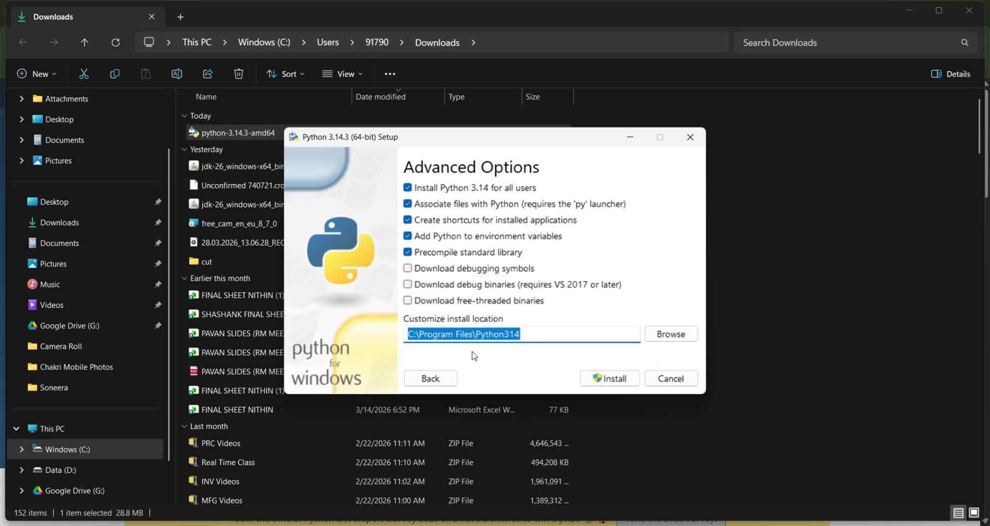
click(541, 335)
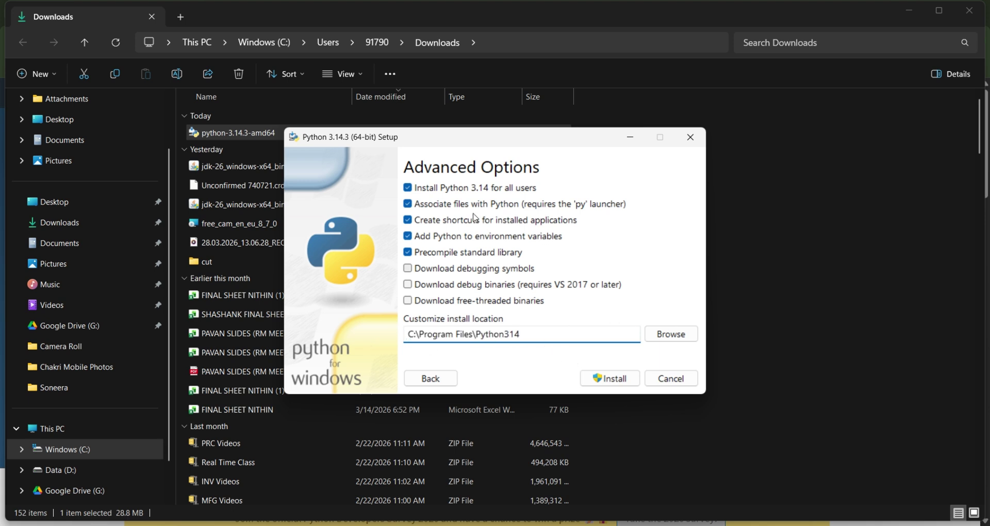
Step: Recheck the optional features, start the Python installation with device changes allowed, and minimize the Downloads window
click(428, 379)
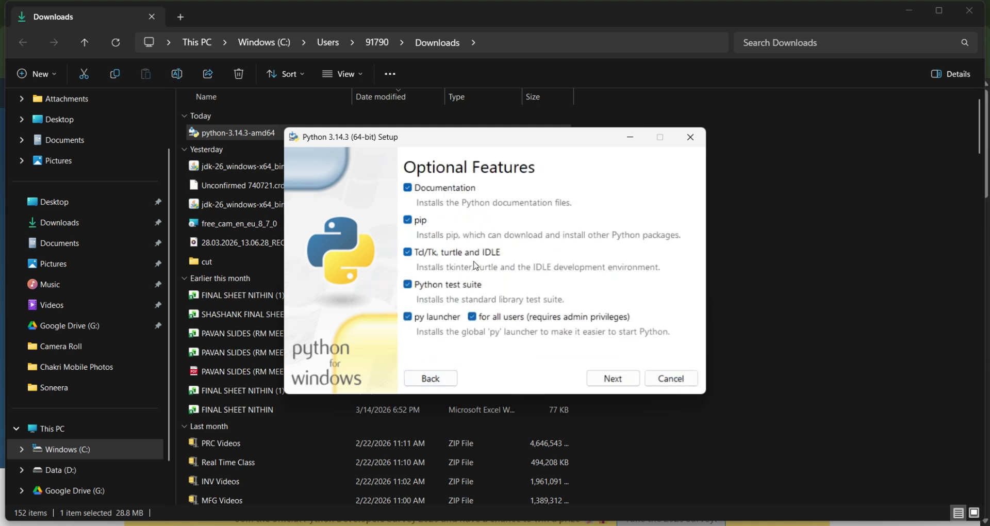
click(614, 378)
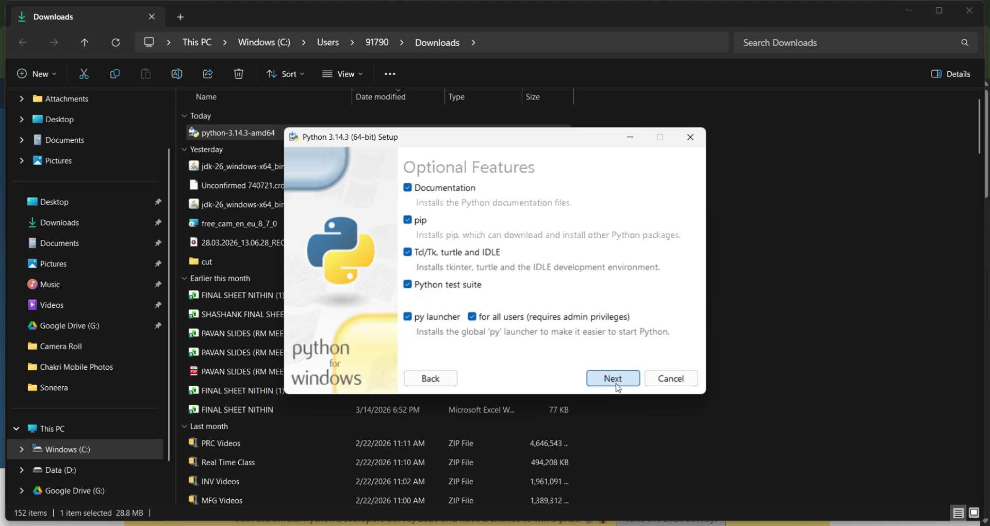
click(602, 382)
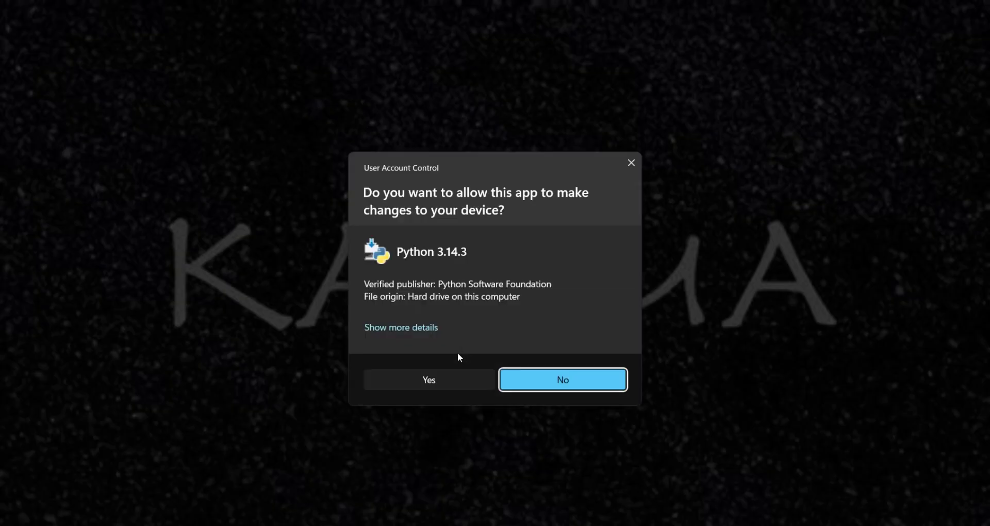
click(432, 381)
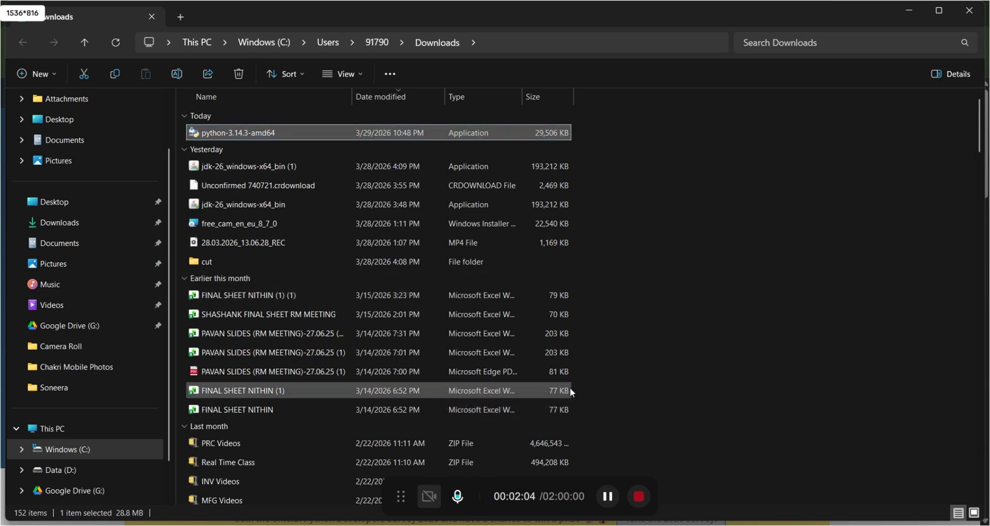
click(910, 10)
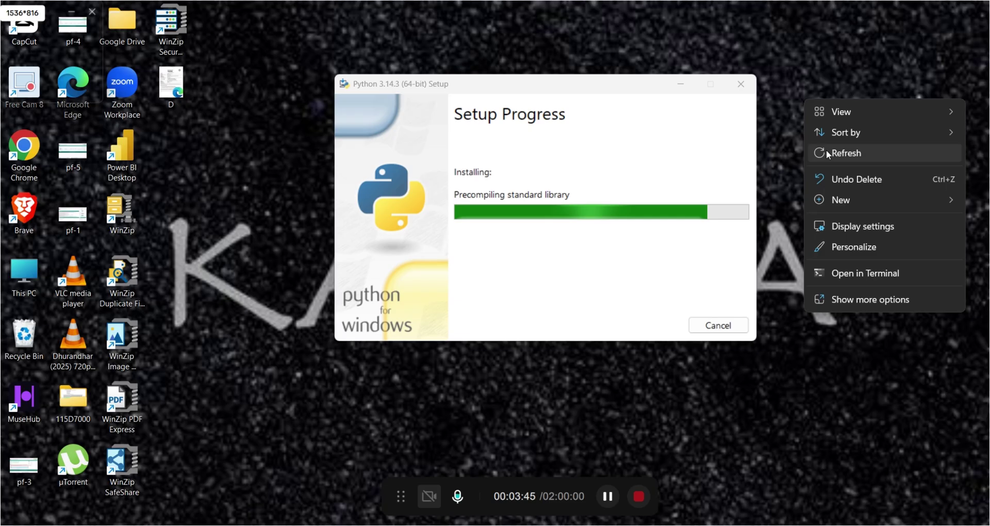
click(826, 151)
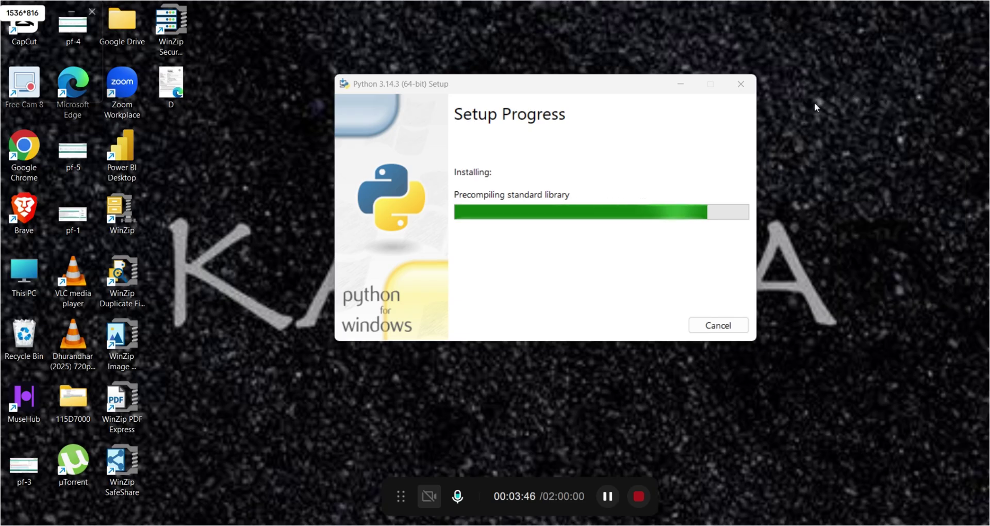
right_click(815, 102)
click(835, 157)
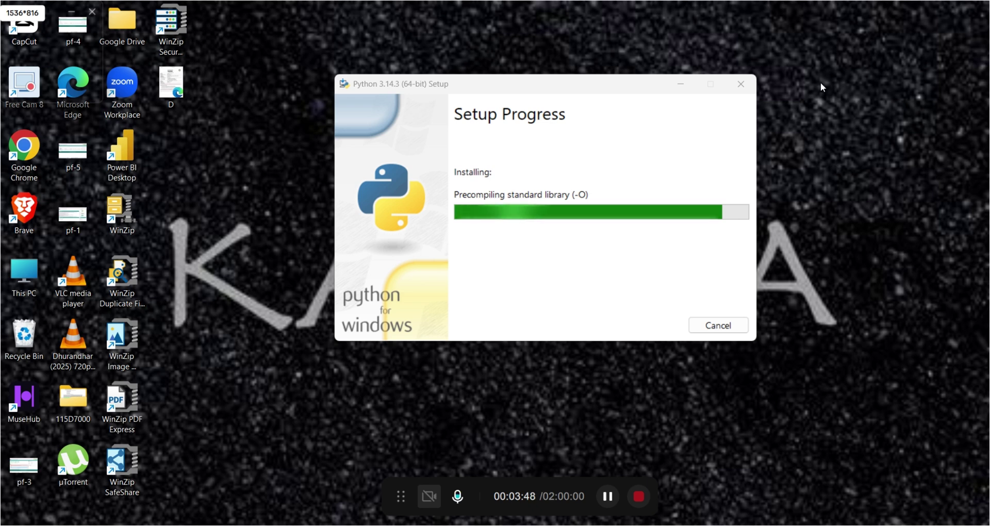
right_click(825, 93)
click(850, 142)
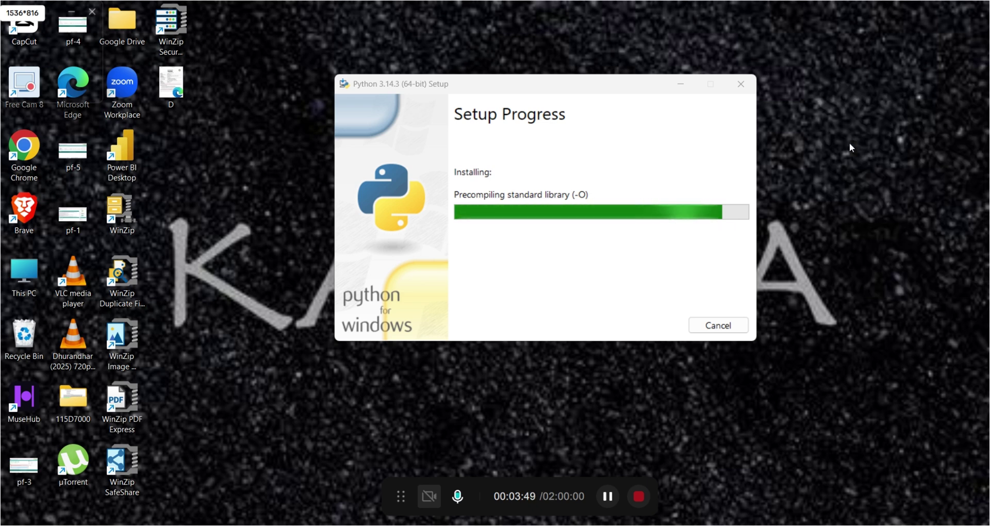
right_click(835, 54)
click(834, 106)
right_click(843, 73)
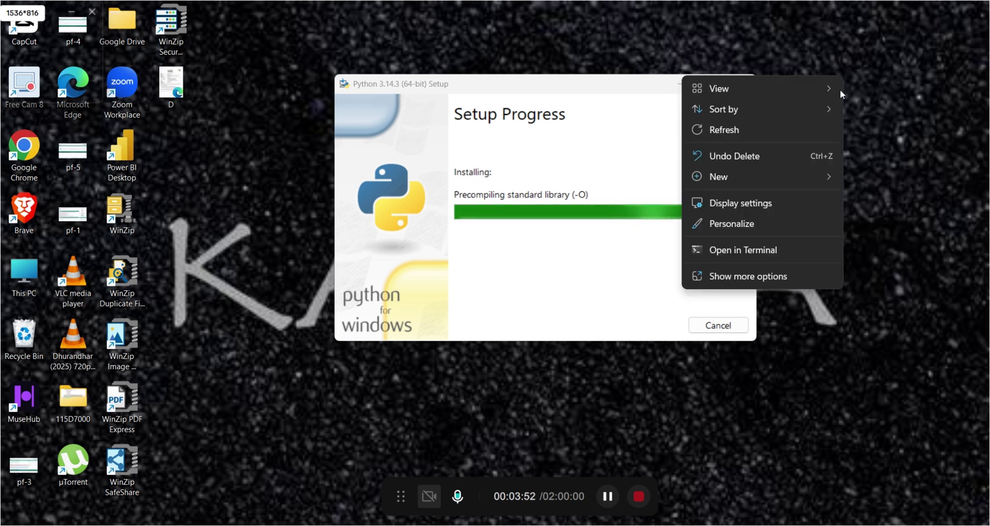
click(762, 122)
right_click(838, 75)
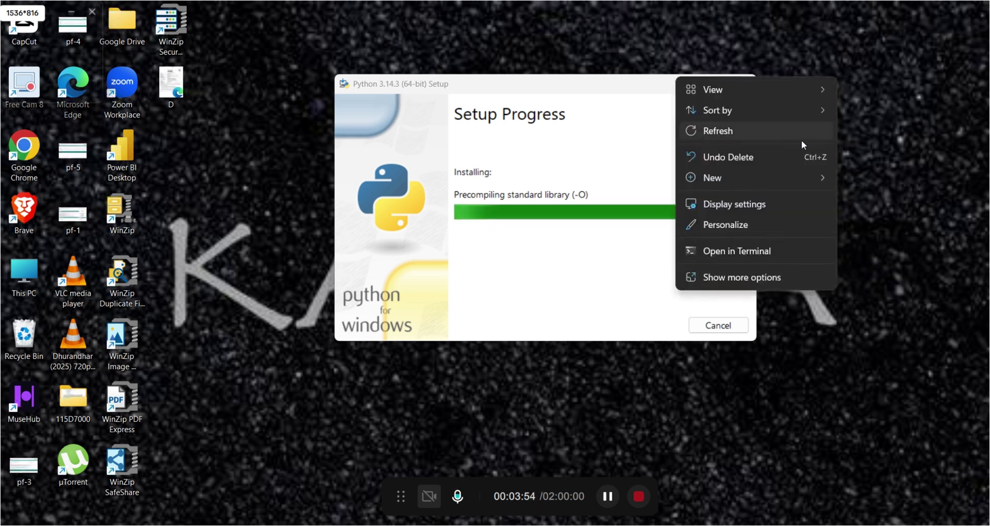
click(725, 133)
right_click(844, 81)
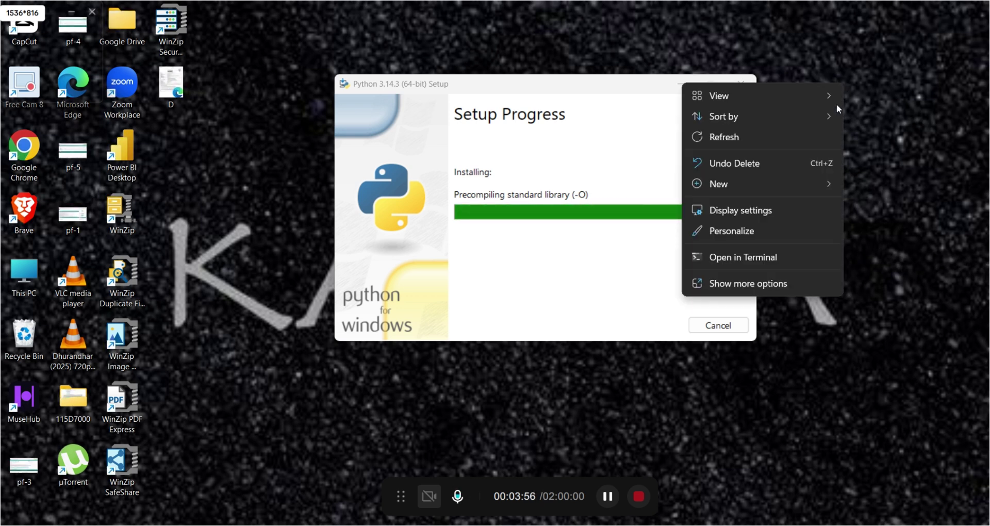
click(756, 133)
right_click(836, 70)
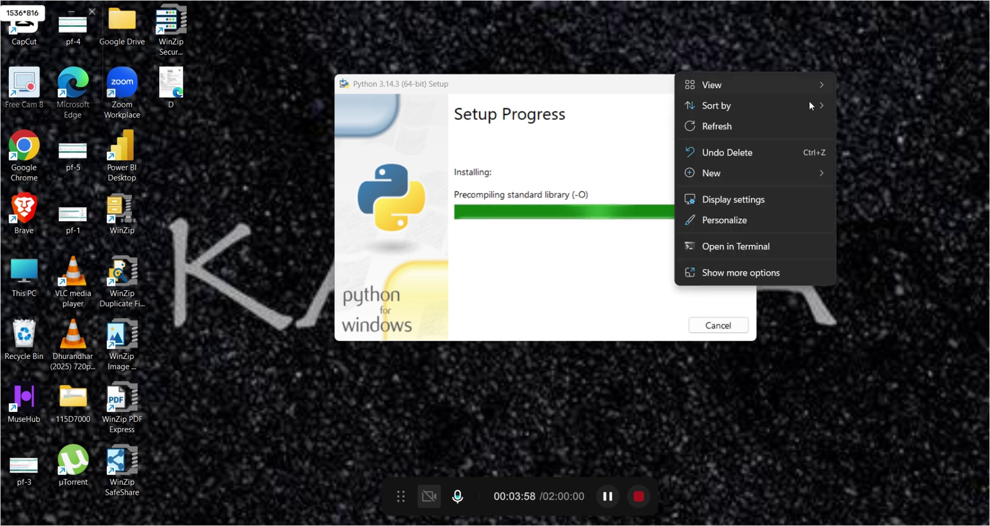
click(741, 125)
right_click(812, 97)
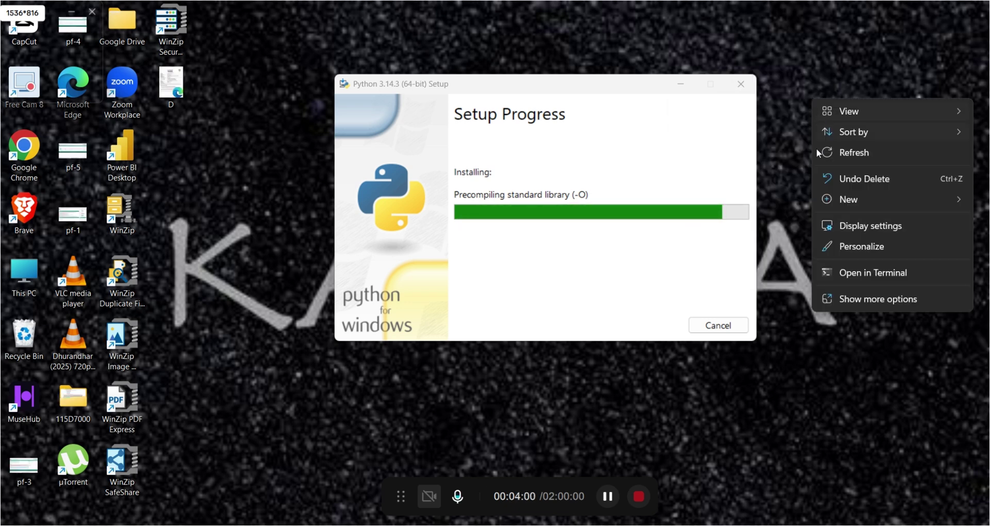
click(825, 152)
right_click(825, 35)
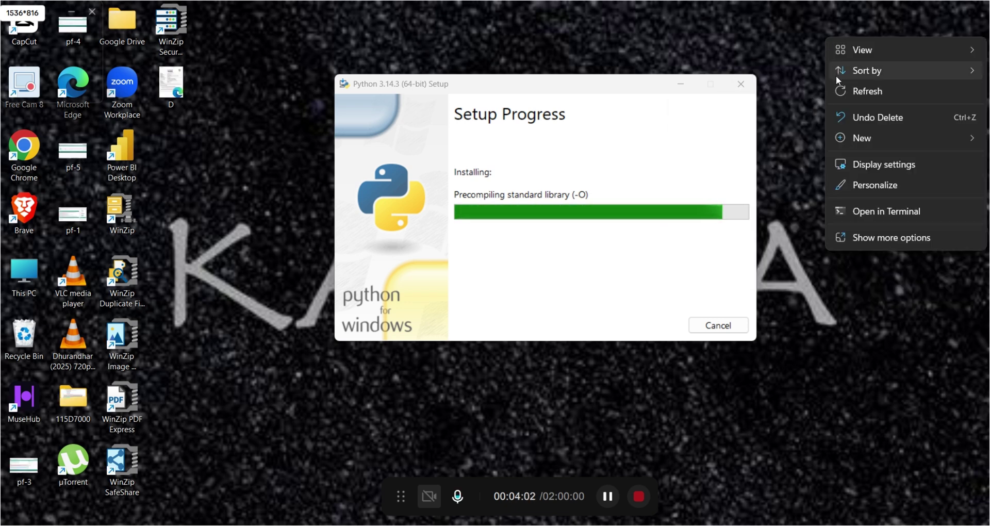
click(852, 91)
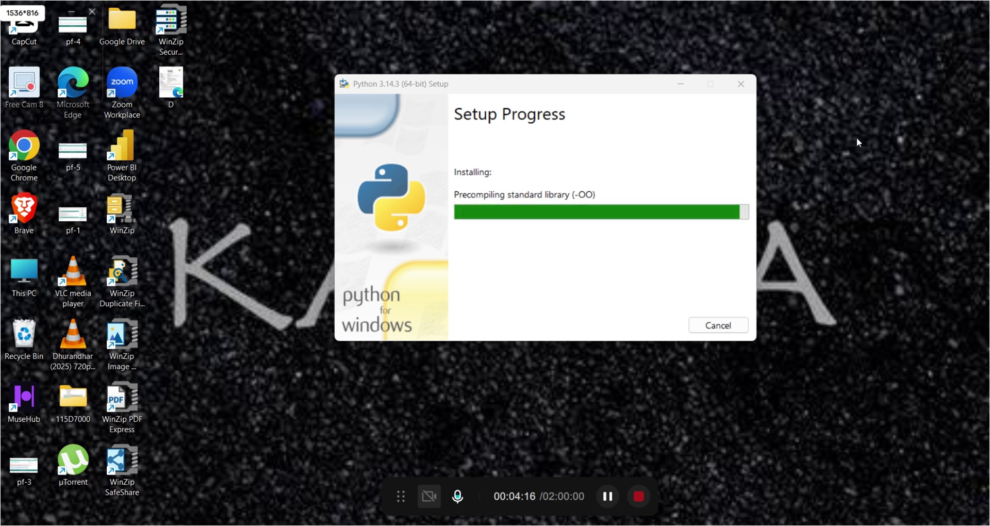
Step: Close the three leftover Command Prompt windows while the installation runs
mouse_move(638, 525)
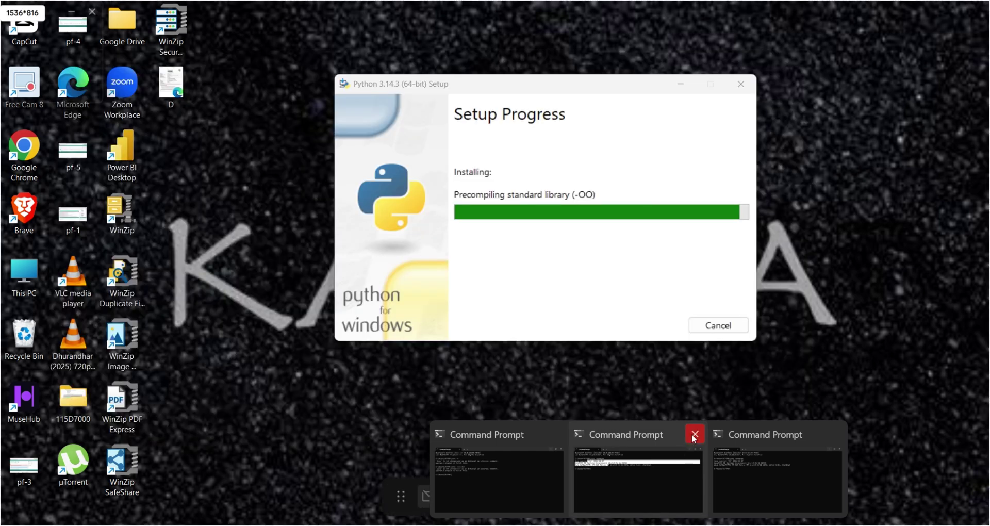
click(692, 434)
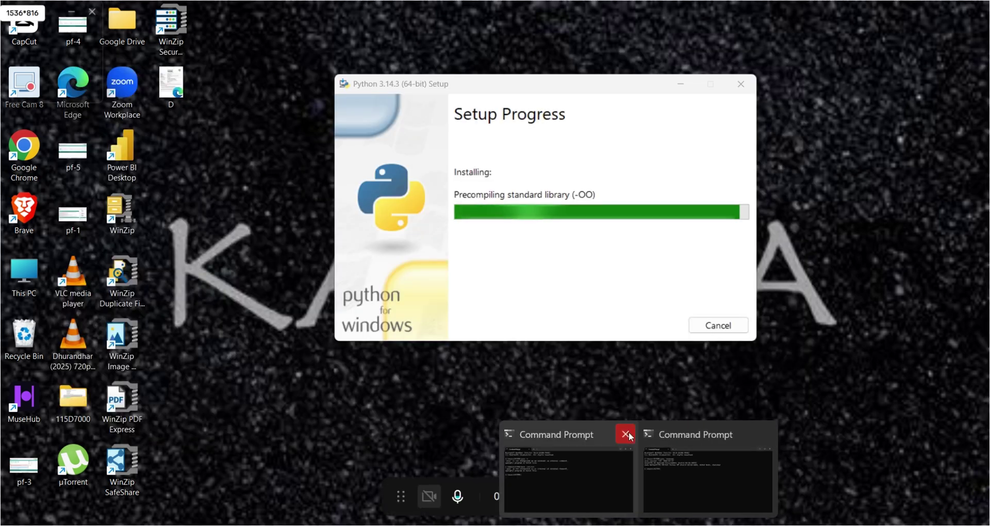
click(629, 436)
click(629, 433)
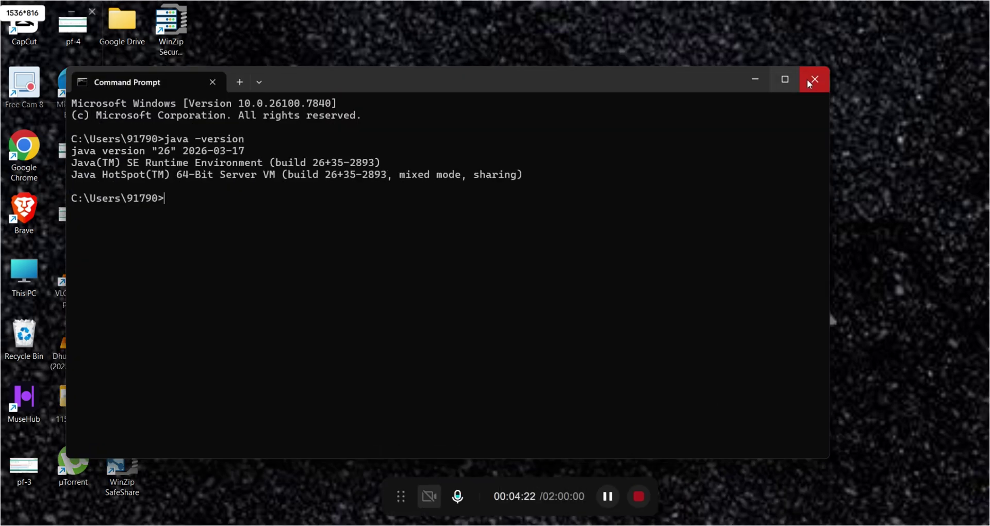
click(809, 81)
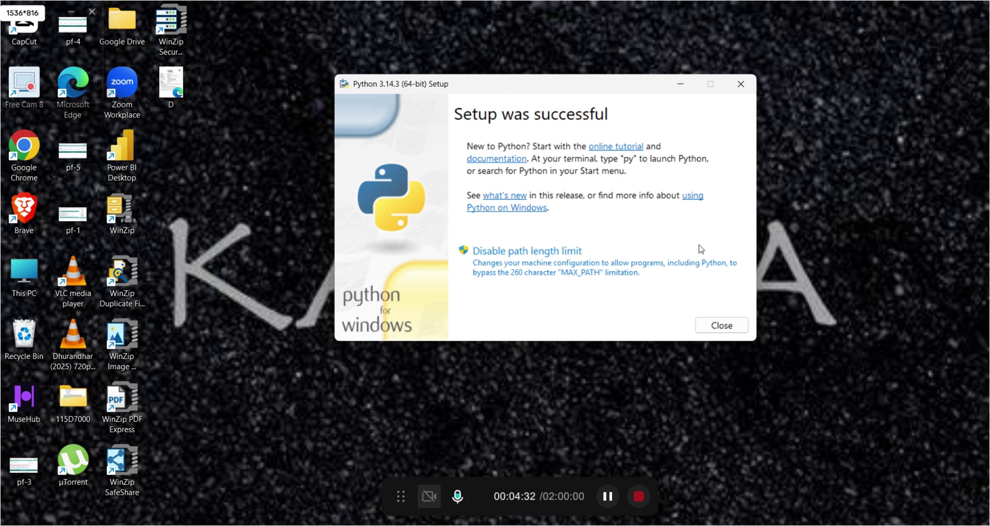
Step: Close the completed Python setup and open a new Command Prompt by searching for cmd
click(718, 325)
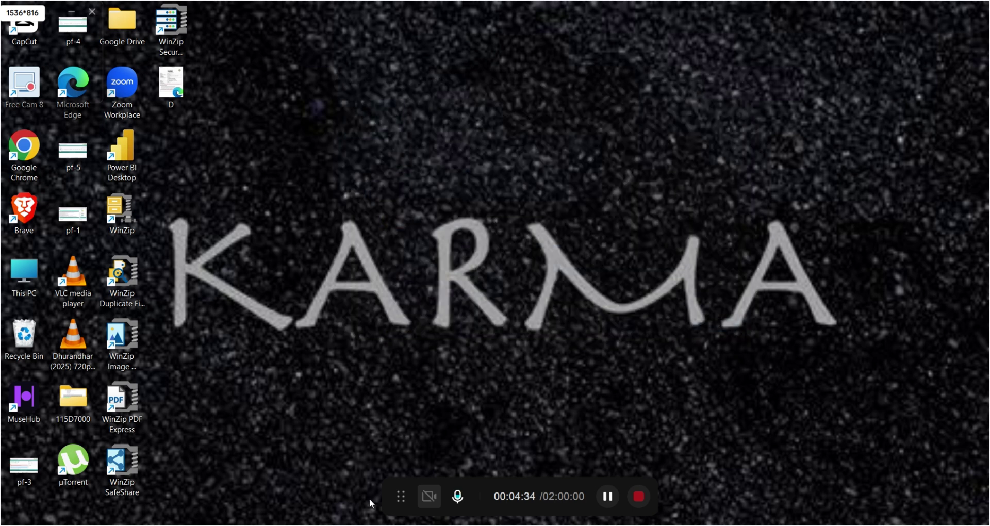
key(super)
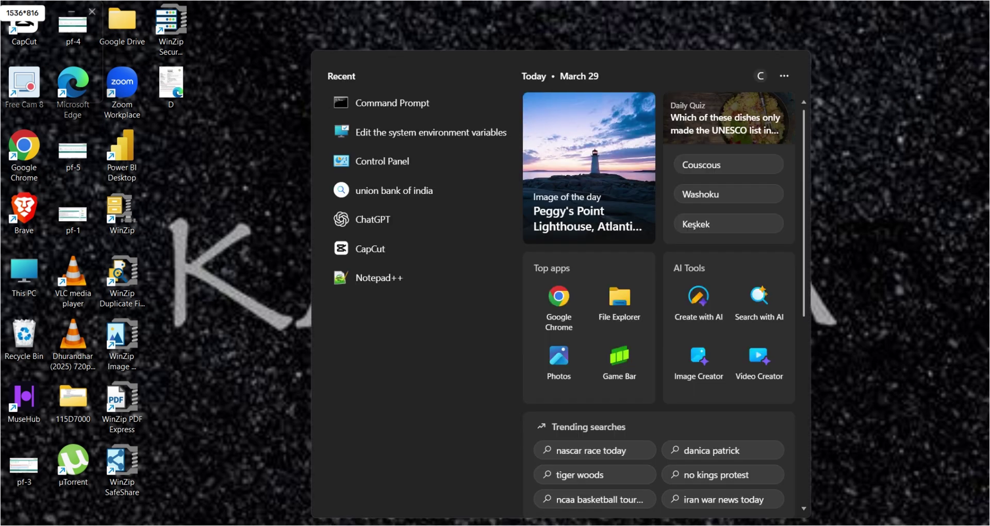
text(cmd)
key(Return)
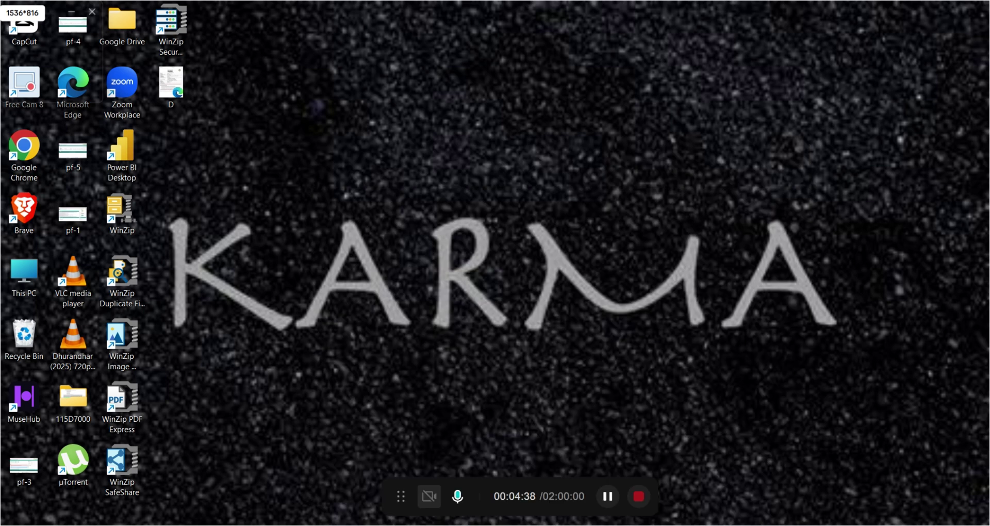
Step: Check the installed Python version by running python --version and highlight the returned version line
text(pyth)
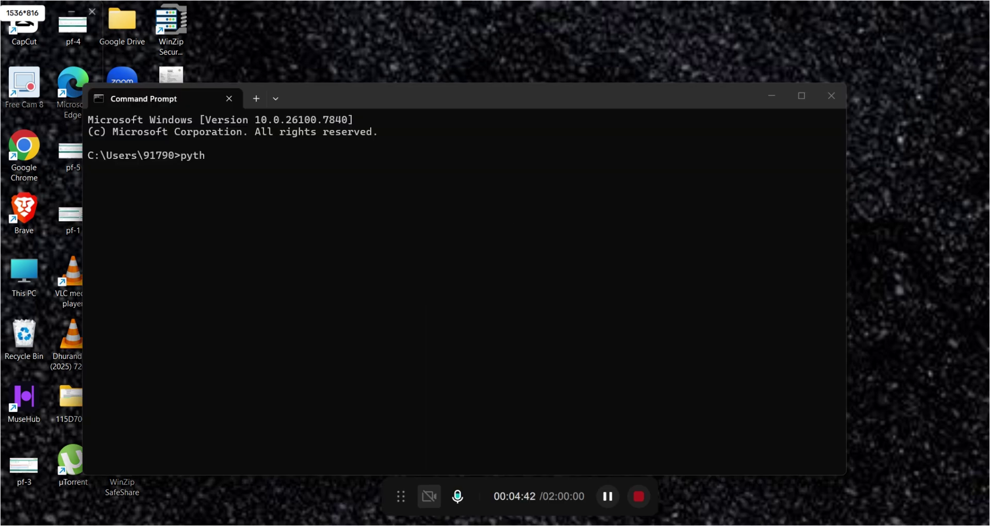
key(BackSpace)
key(BackSpace)
key(BackSpace)
text(python --version)
key(Return)
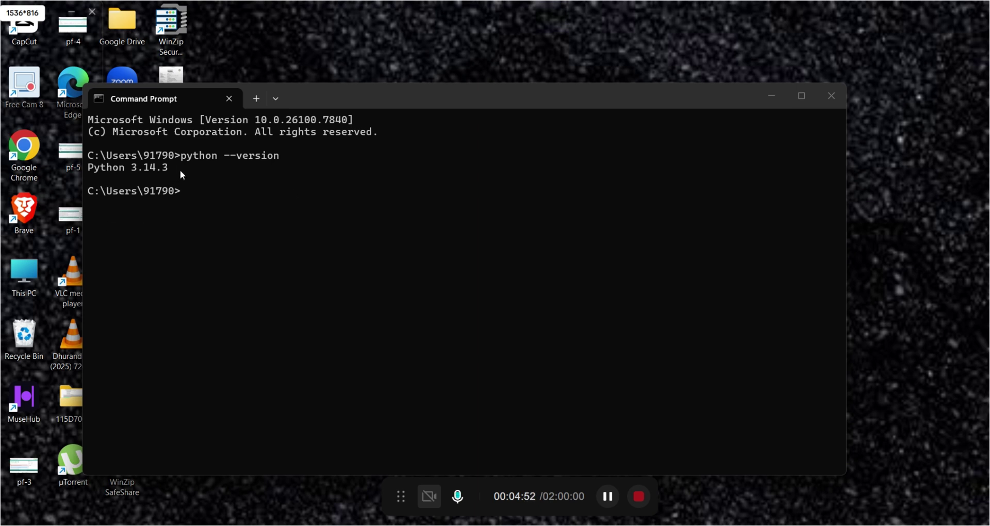
drag(181, 172, 92, 171)
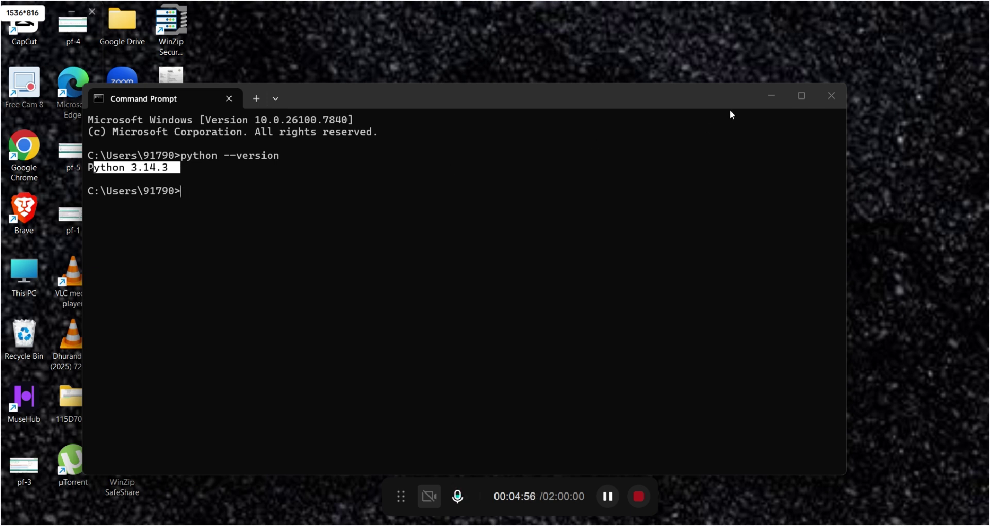
Step: Minimize the Command Prompt window and open IDLE (Python 3.14 64-bit) by searching for idle
click(771, 97)
key(super+s)
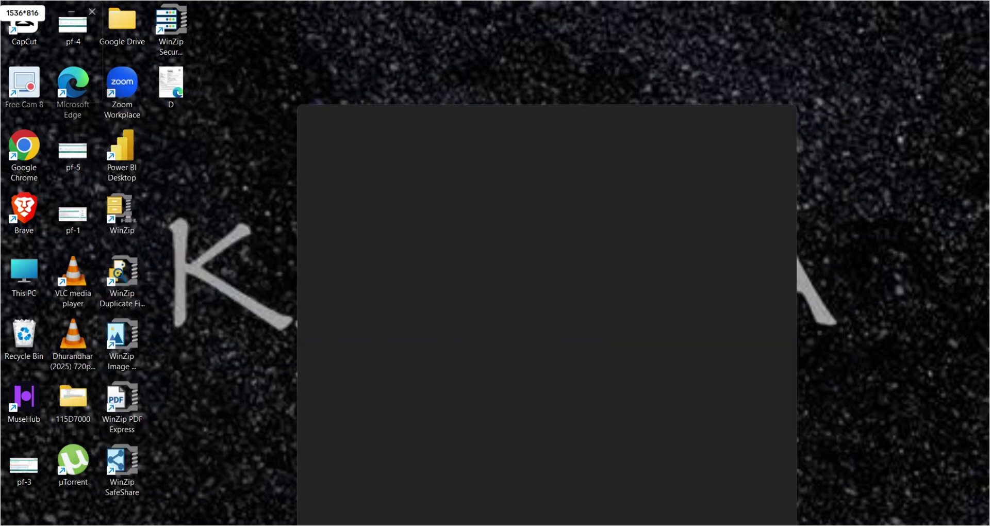
text(ide)
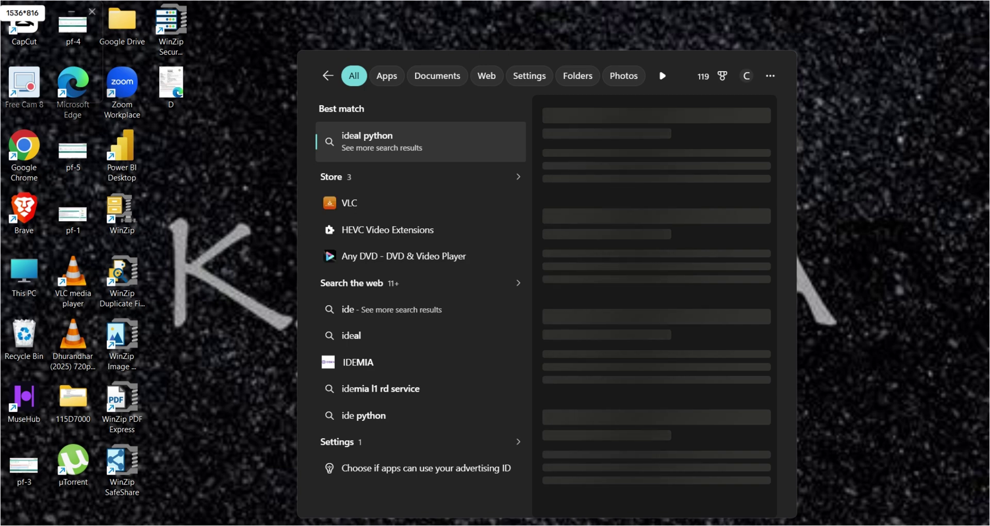
key(BackSpace)
key(BackSpace)
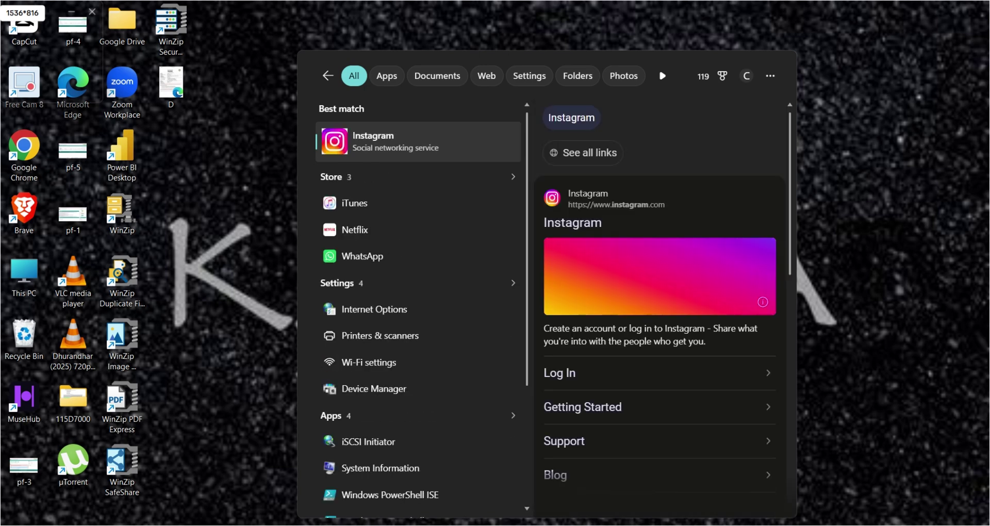
text(dle)
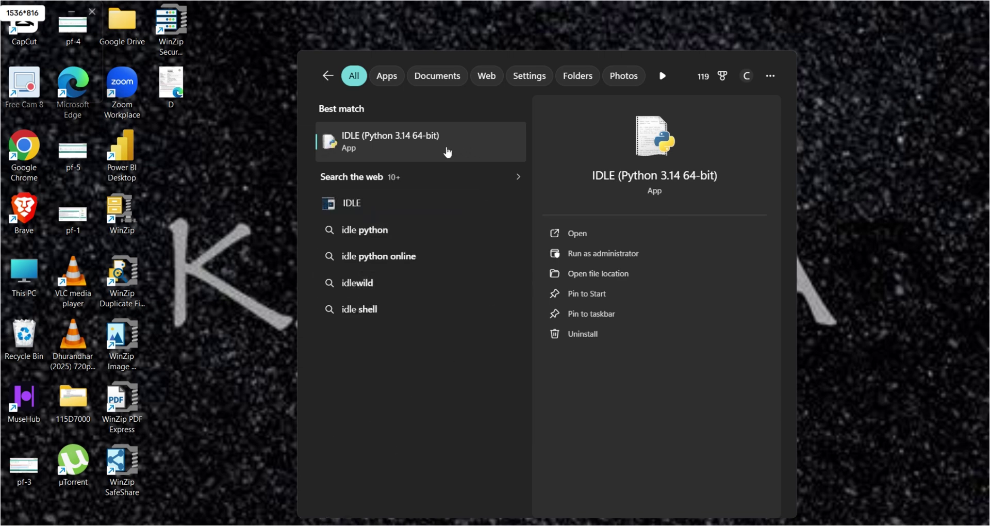
click(447, 151)
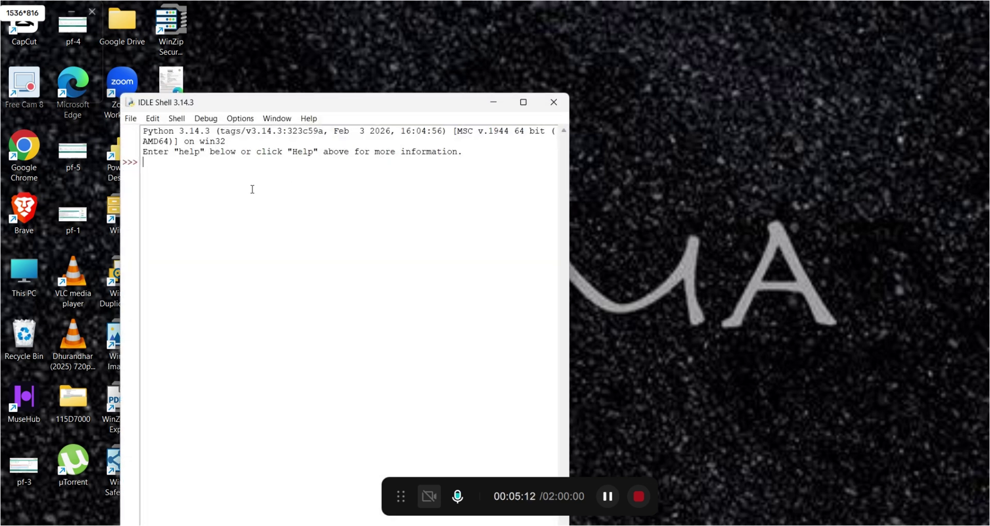
Step: Run print("hello") in the IDLE Shell to test the Python installation
text(pr)
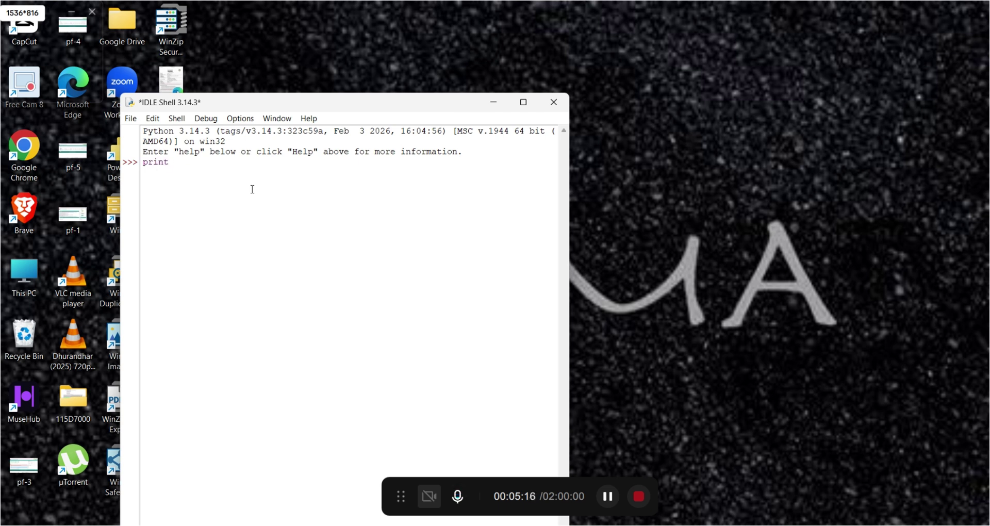
text(int()
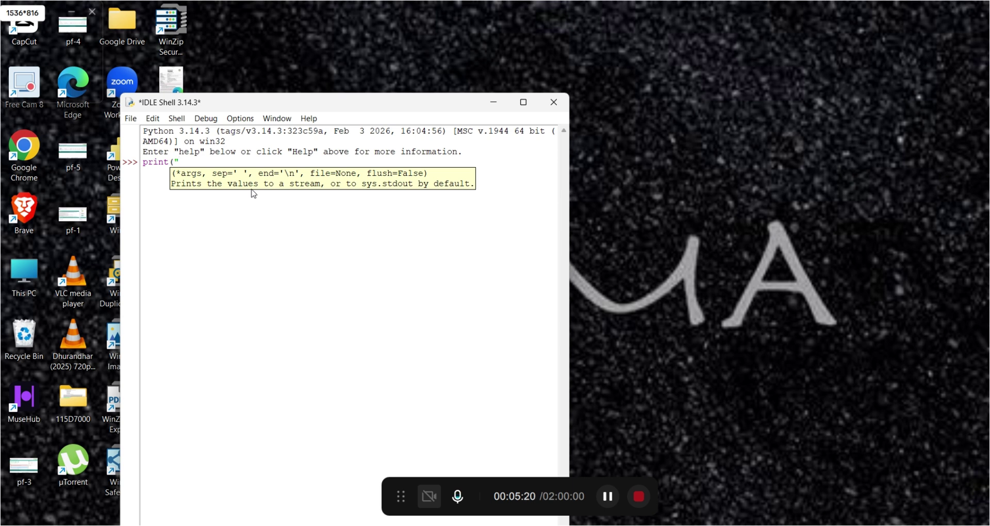
text("hello"))
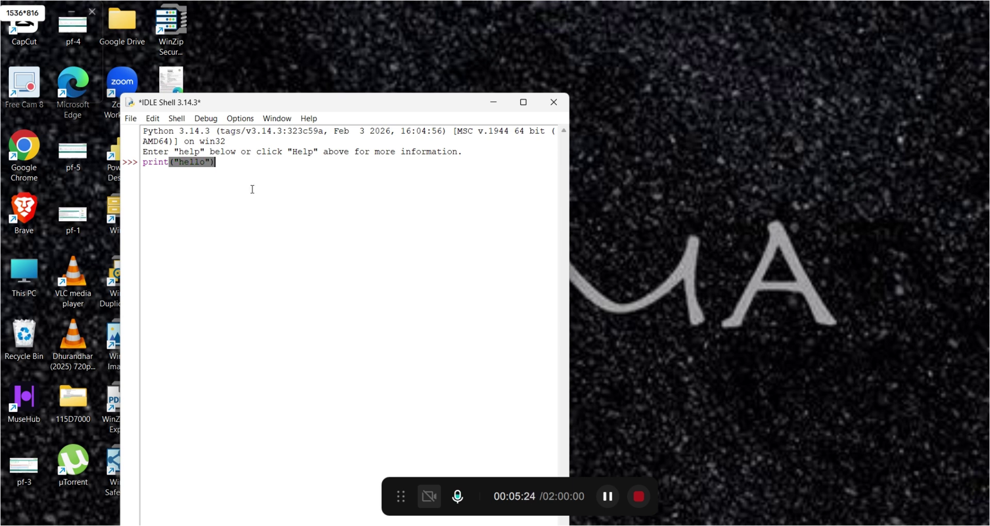
key(Return)
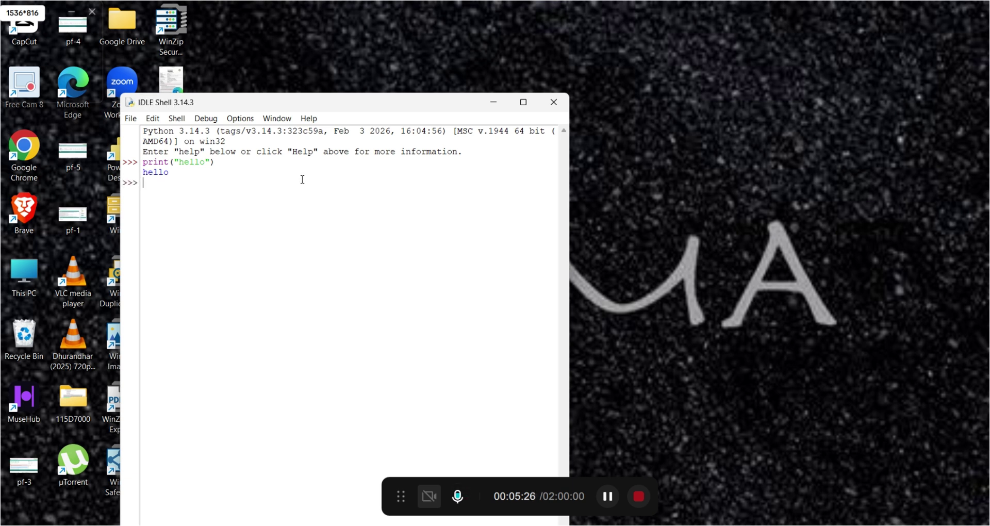
click(129, 120)
click(143, 214)
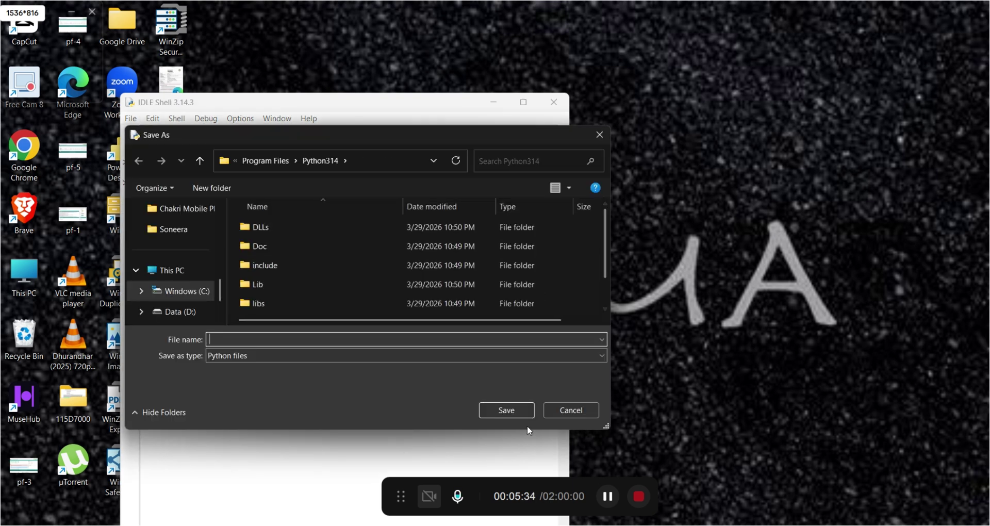
click(580, 416)
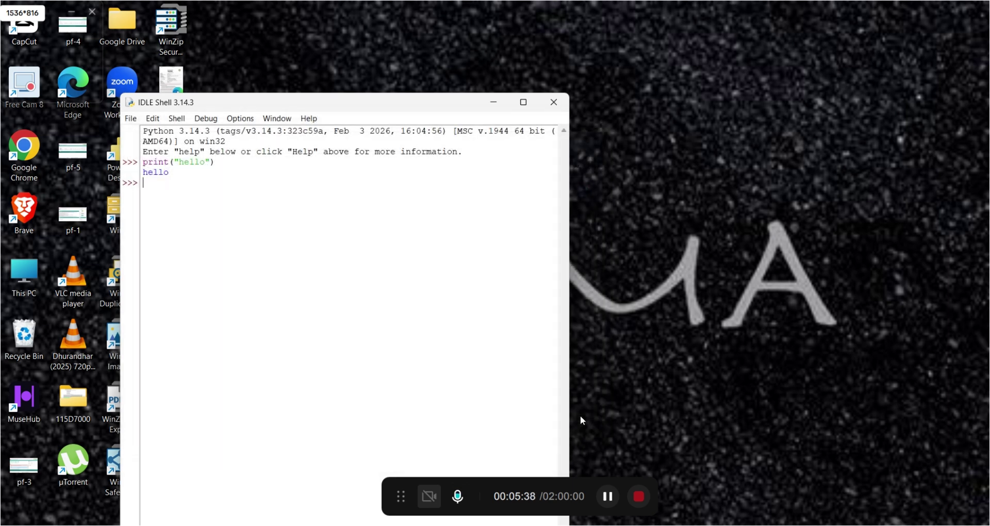